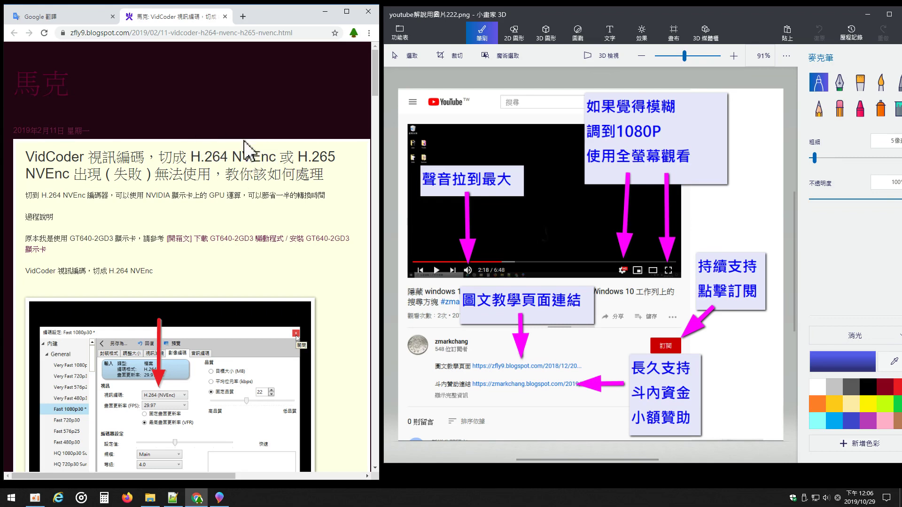
{"action": "left_click_drag", "start_coordinate": [112, 173], "coordinate": [325, 175]}
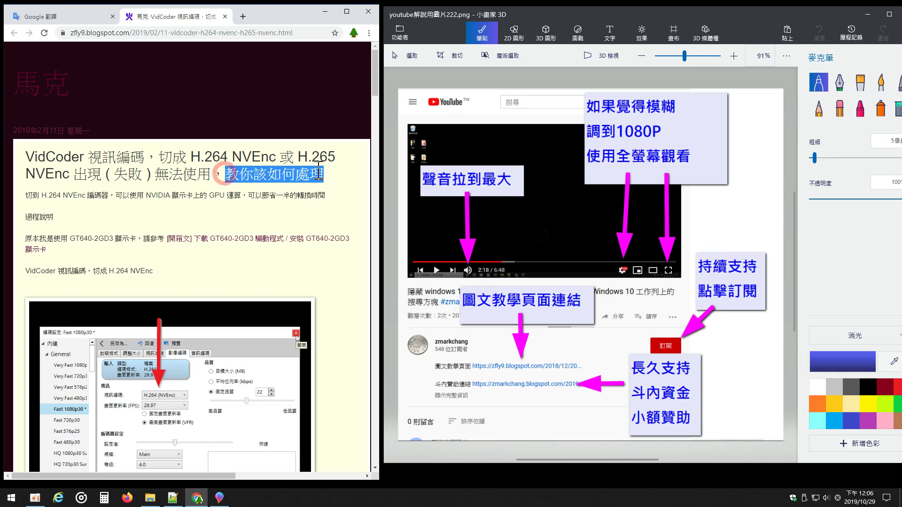
{"action": "scroll", "coordinate": [323, 171], "scroll_direction": "down", "scroll_amount": 2}
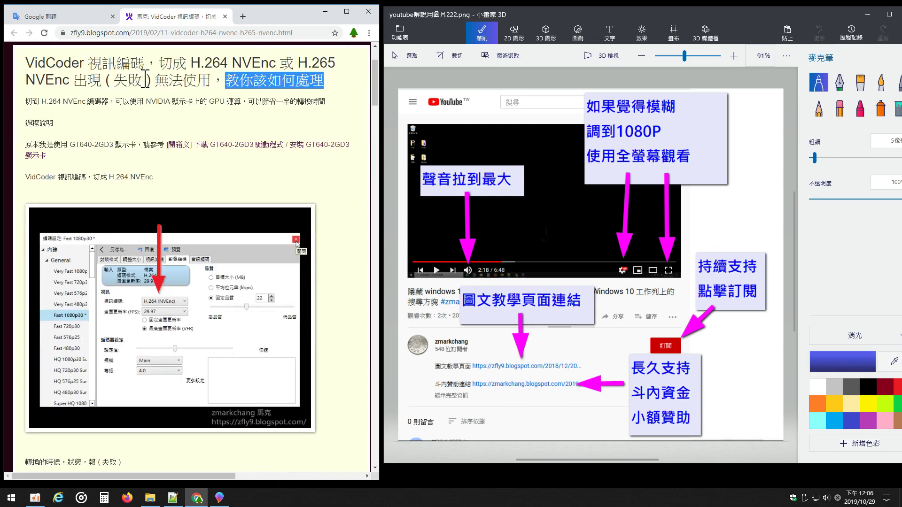
{"action": "left_click", "coordinate": [299, 33]}
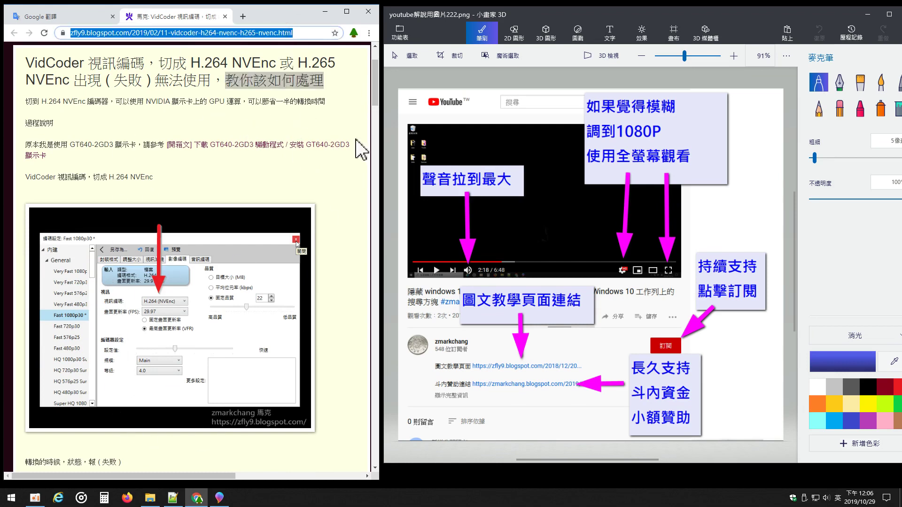
{"action": "left_click", "coordinate": [897, 386]}
{"action": "mouse_move", "coordinate": [461, 357]}
{"action": "left_mouse_down"}
{"action": "mouse_move", "coordinate": [586, 376]}
{"action": "mouse_move", "coordinate": [579, 357]}
{"action": "mouse_move", "coordinate": [463, 362]}
{"action": "left_mouse_up"}
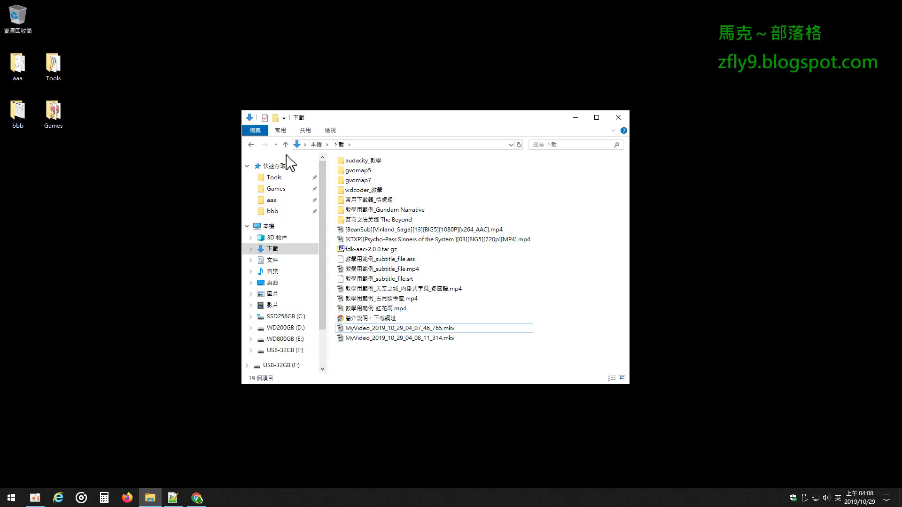
Launch VidCoder-4.36-Portable.exe from the VidCoder-4.36-Stable folder in Documents and move its window clear of the desktop's left side.
{"action": "left_click", "coordinate": [288, 260]}
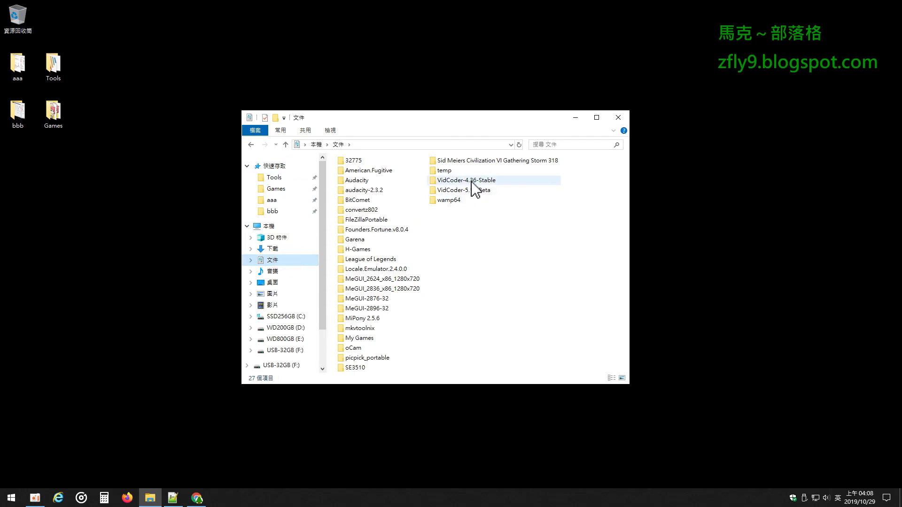
{"action": "double_click", "coordinate": [485, 183]}
{"action": "left_click", "coordinate": [403, 183]}
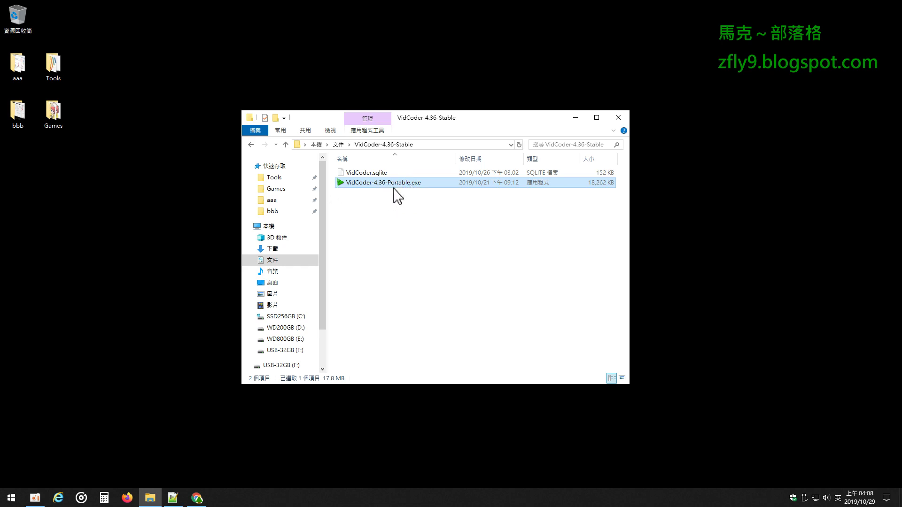
{"action": "double_click", "coordinate": [389, 184]}
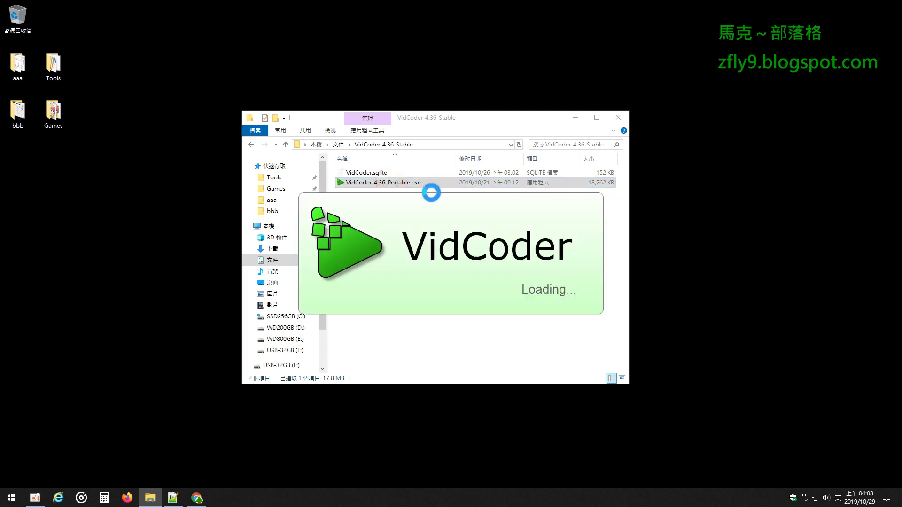
{"action": "left_click", "coordinate": [577, 118]}
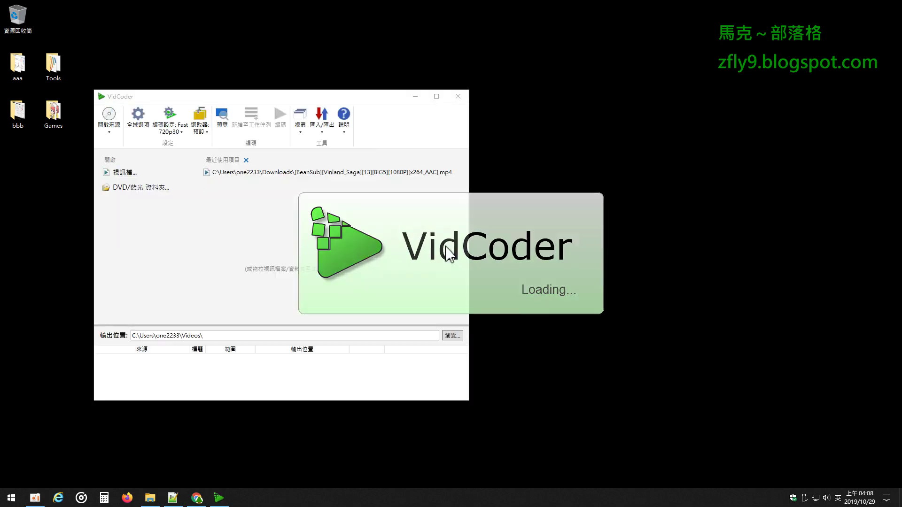
{"action": "left_click_drag", "start_coordinate": [279, 94], "coordinate": [436, 95]}
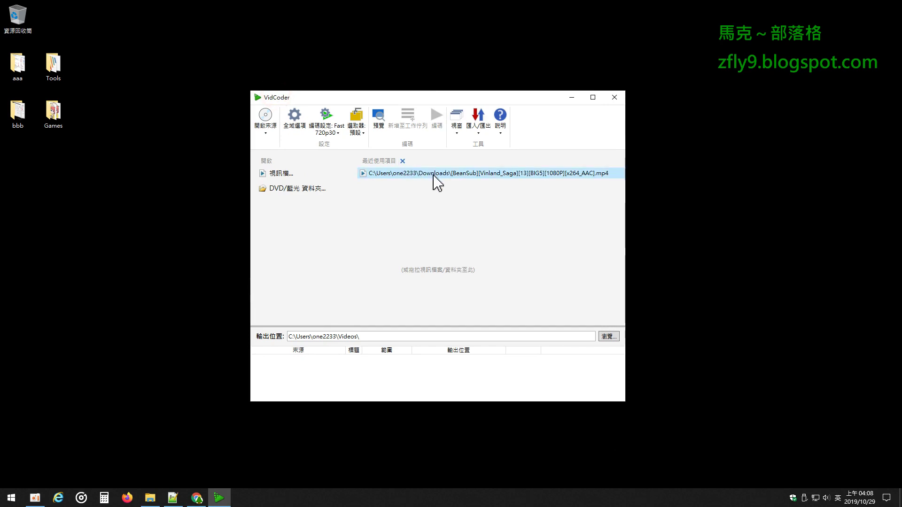
Clear the recently used items and load the video 教學用範例_紅花雨.mp4 from the Downloads folder as the source.
{"action": "left_click", "coordinate": [402, 161]}
{"action": "left_click", "coordinate": [289, 180]}
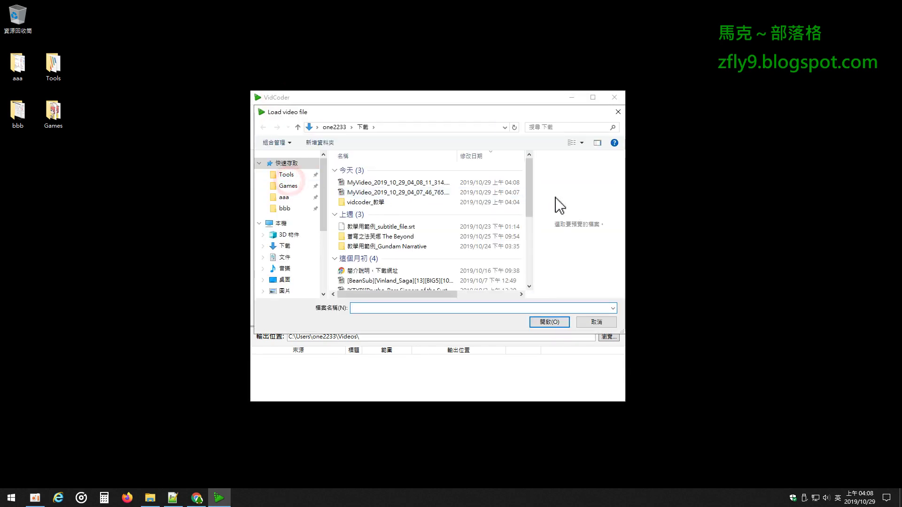
{"action": "left_click", "coordinate": [289, 247]}
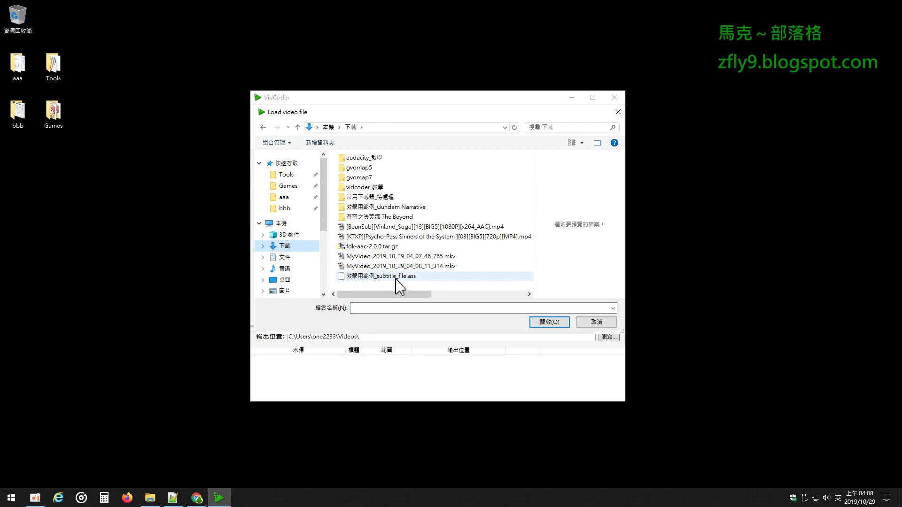
{"action": "scroll", "coordinate": [442, 254], "scroll_direction": "down", "scroll_amount": 3}
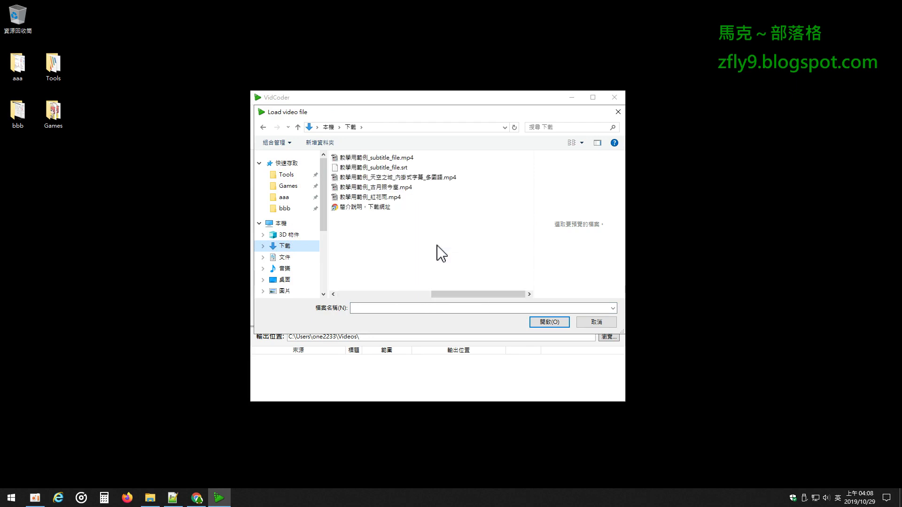
{"action": "scroll", "coordinate": [440, 253], "scroll_direction": "up", "scroll_amount": 3}
{"action": "scroll", "coordinate": [437, 253], "scroll_direction": "down", "scroll_amount": 3}
{"action": "left_click", "coordinate": [407, 196]}
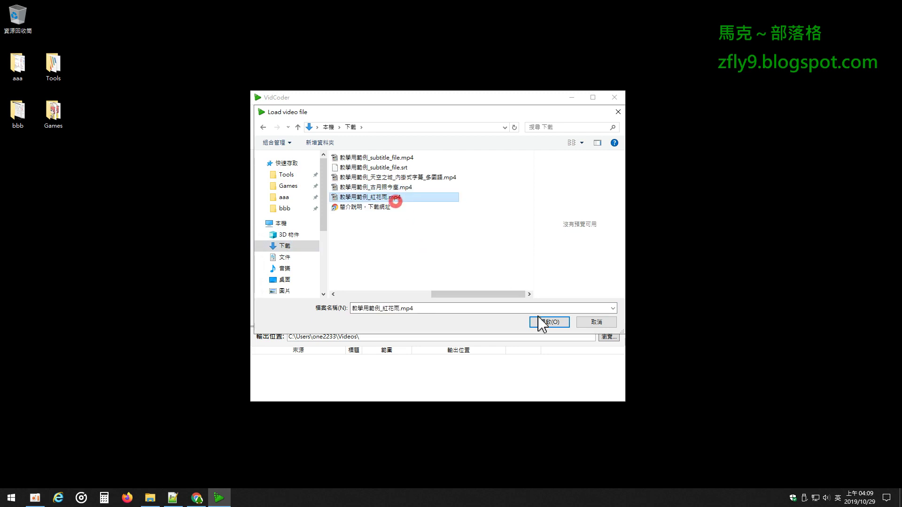
{"action": "left_click", "coordinate": [540, 321]}
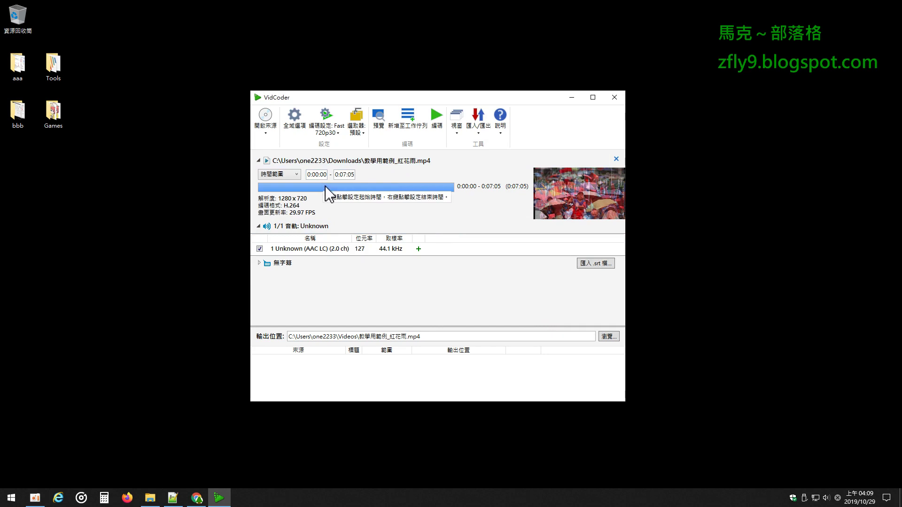
Set the Fast 720p30 preset's video codec to H.264 (NVEnc) and frame rate to 29.97, and start encoding the video.
{"action": "left_click_drag", "start_coordinate": [366, 96], "coordinate": [208, 110]}
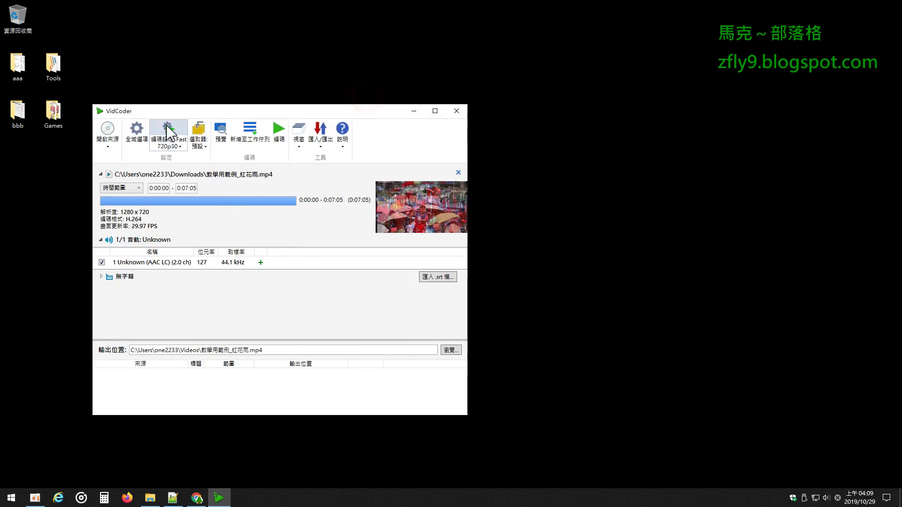
{"action": "left_click", "coordinate": [168, 130]}
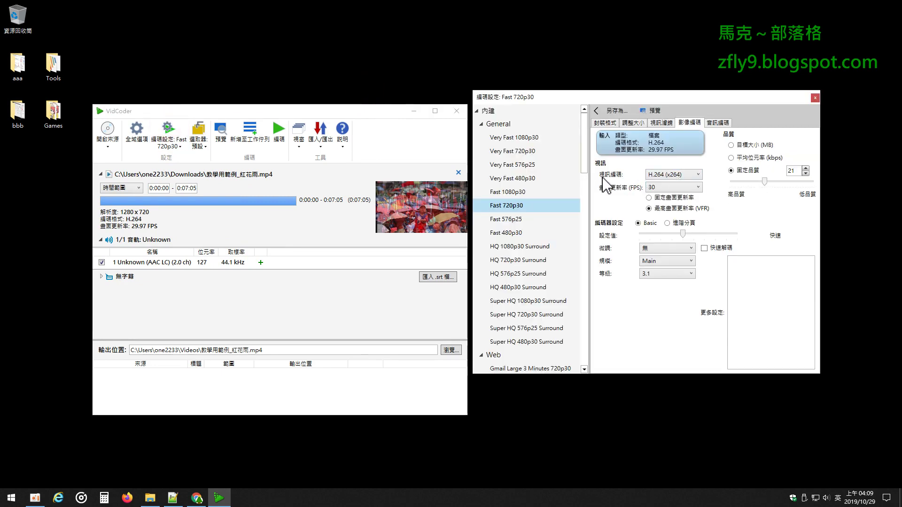
{"action": "left_click", "coordinate": [673, 173]}
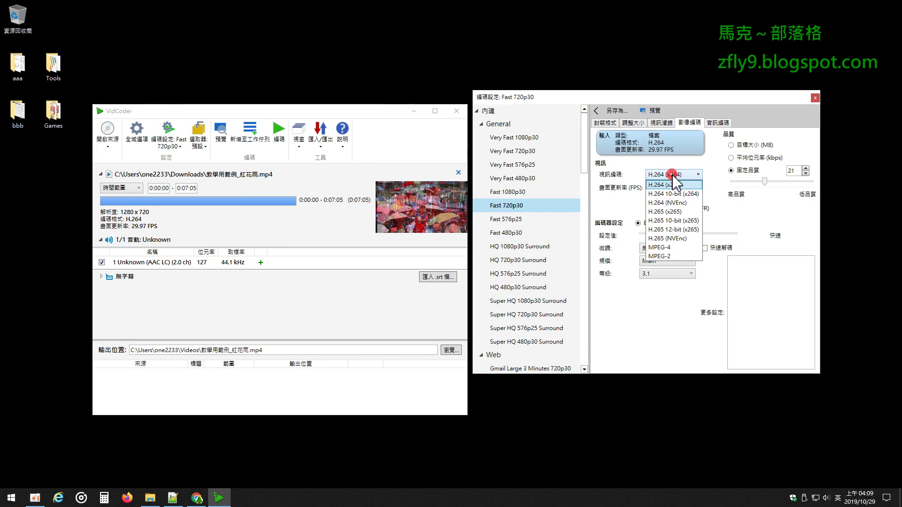
{"action": "left_click", "coordinate": [677, 206]}
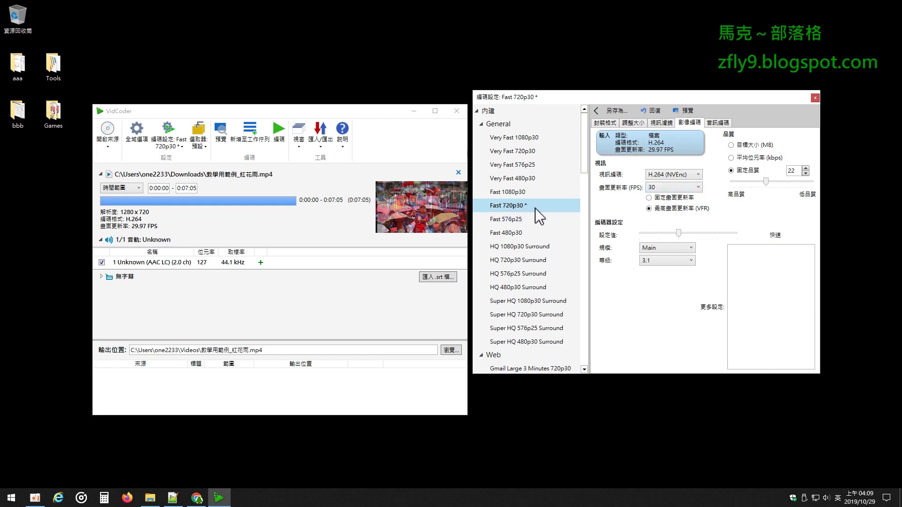
{"action": "left_click", "coordinate": [666, 187]}
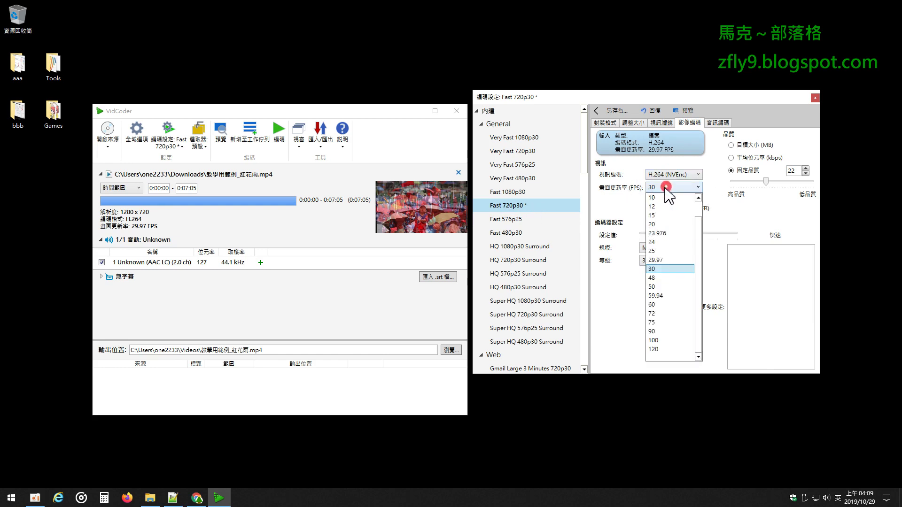
{"action": "left_click", "coordinate": [677, 260]}
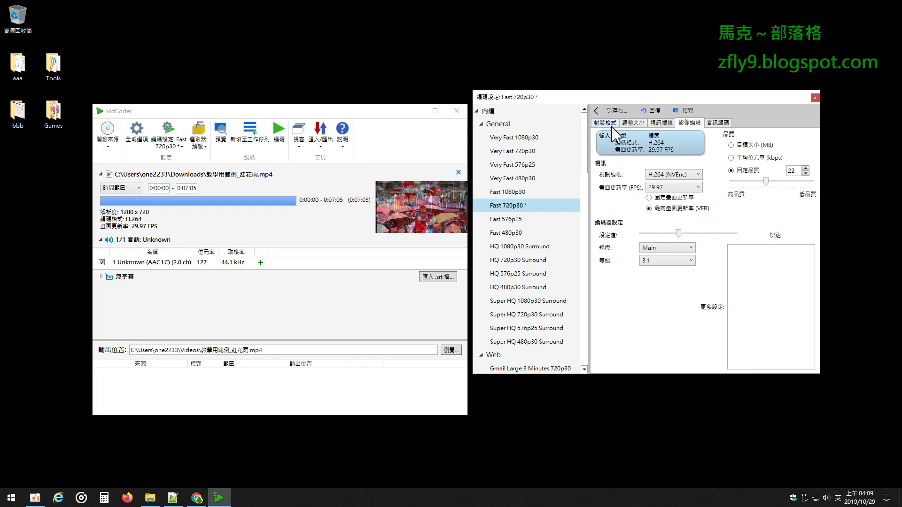
{"action": "left_click", "coordinate": [816, 98]}
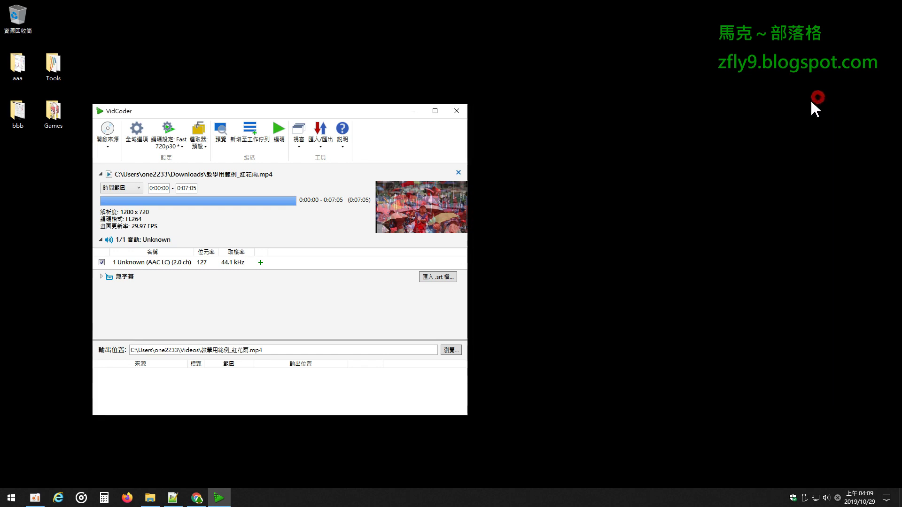
{"action": "left_click", "coordinate": [279, 134]}
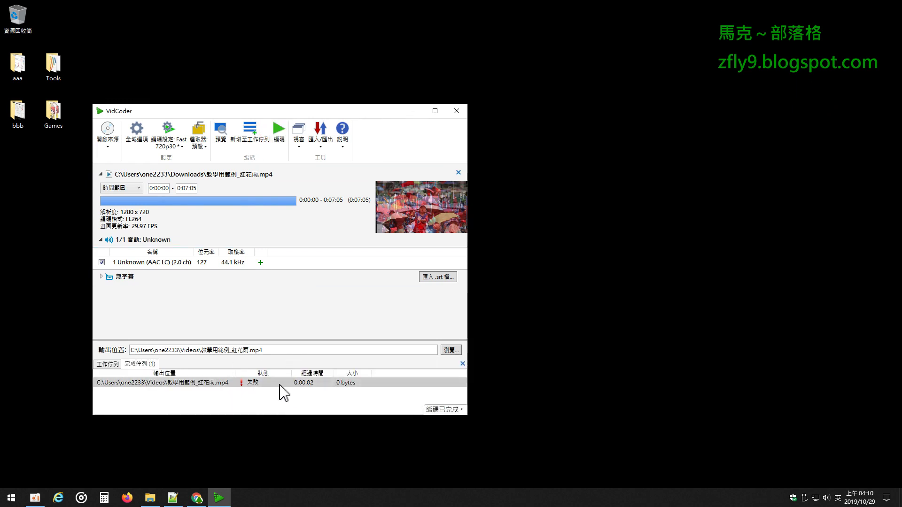
Open the completed job's log and examine the encoder error lines near its end for the minimum Nvidia driver requirement.
{"action": "left_click", "coordinate": [276, 385]}
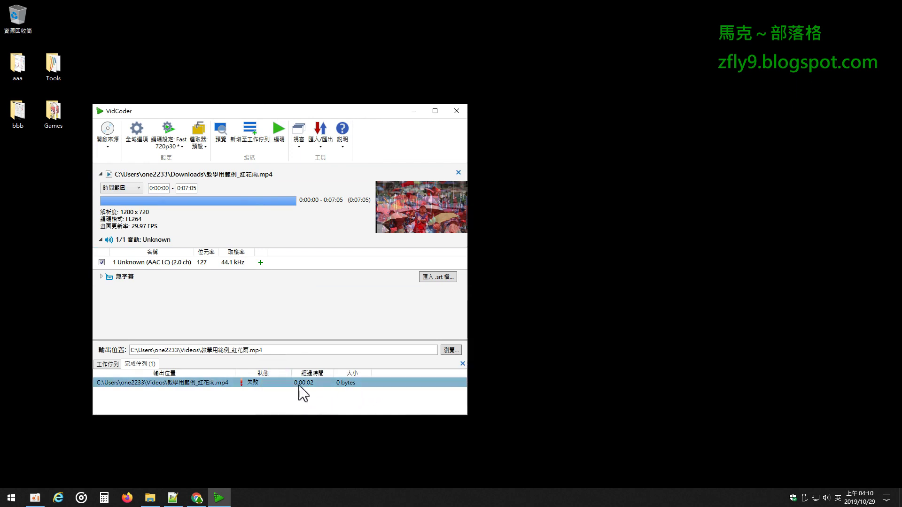
{"action": "right_click", "coordinate": [364, 383]}
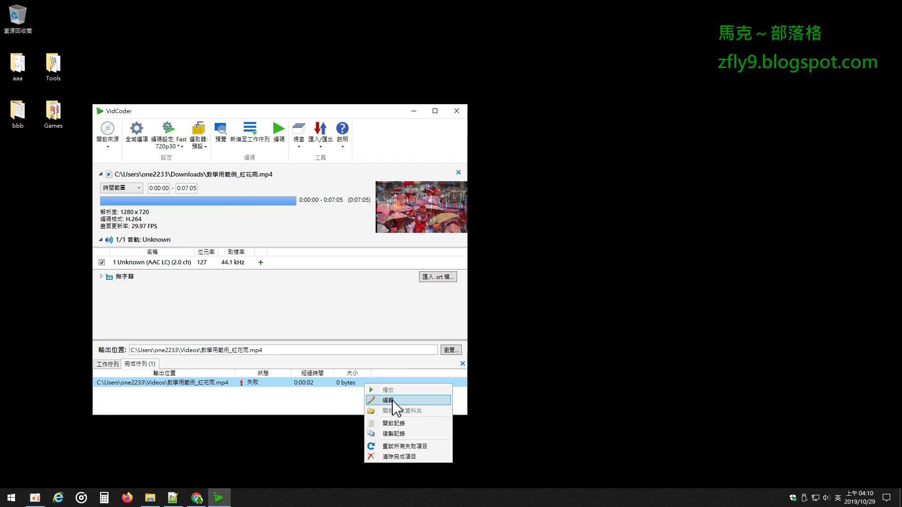
{"action": "left_click", "coordinate": [404, 425]}
{"action": "scroll", "coordinate": [439, 261], "scroll_direction": "down", "scroll_amount": 5}
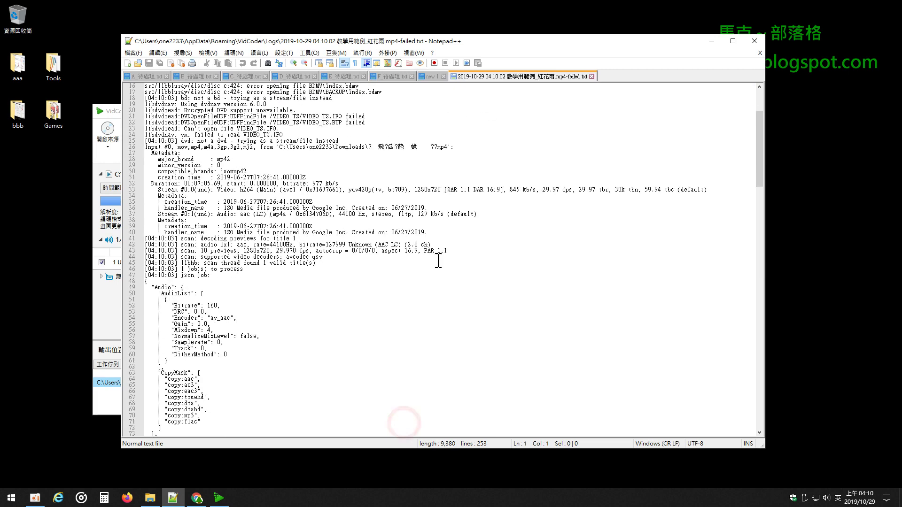
{"action": "scroll", "coordinate": [434, 264], "scroll_direction": "down", "scroll_amount": 20}
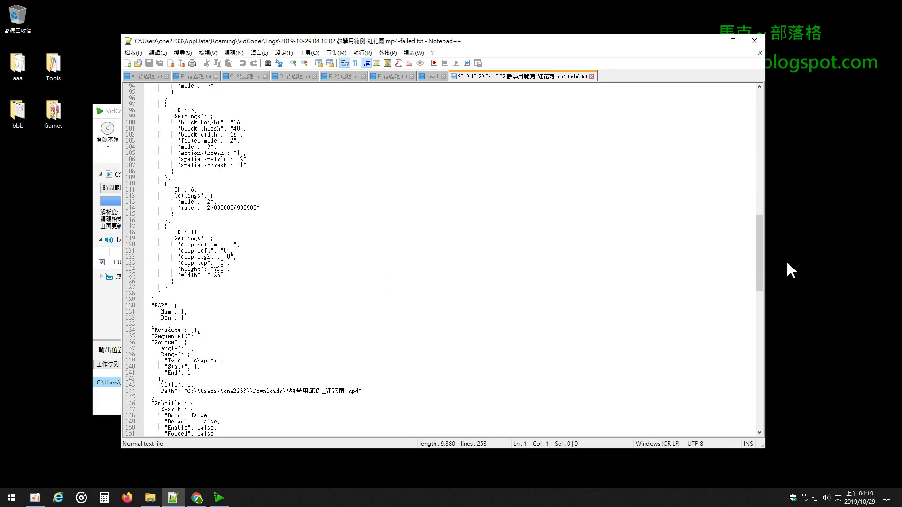
{"action": "left_click_drag", "start_coordinate": [759, 266], "coordinate": [760, 413]}
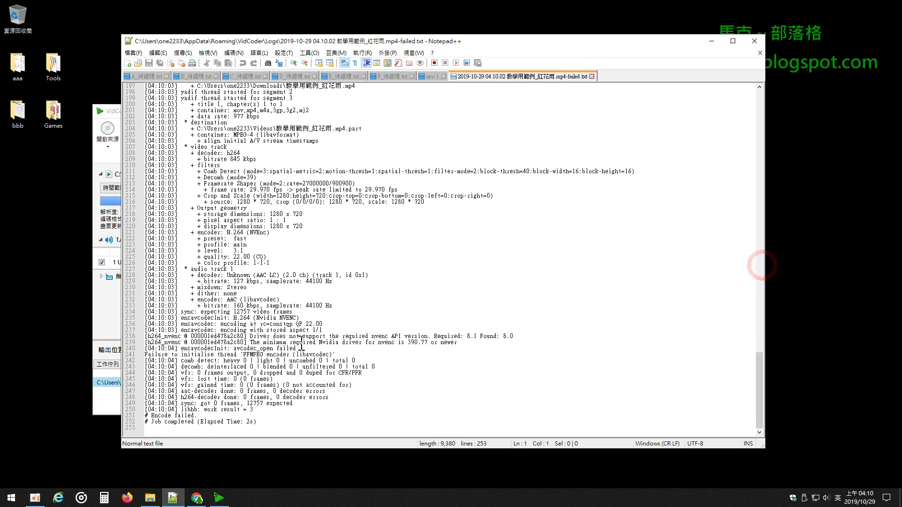
{"action": "left_click_drag", "start_coordinate": [251, 342], "coordinate": [463, 345]}
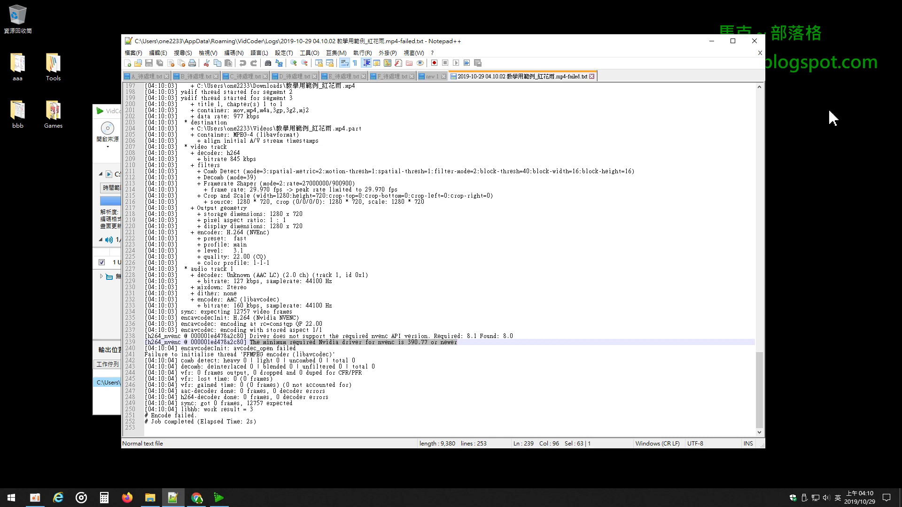
{"action": "left_click", "coordinate": [755, 41]}
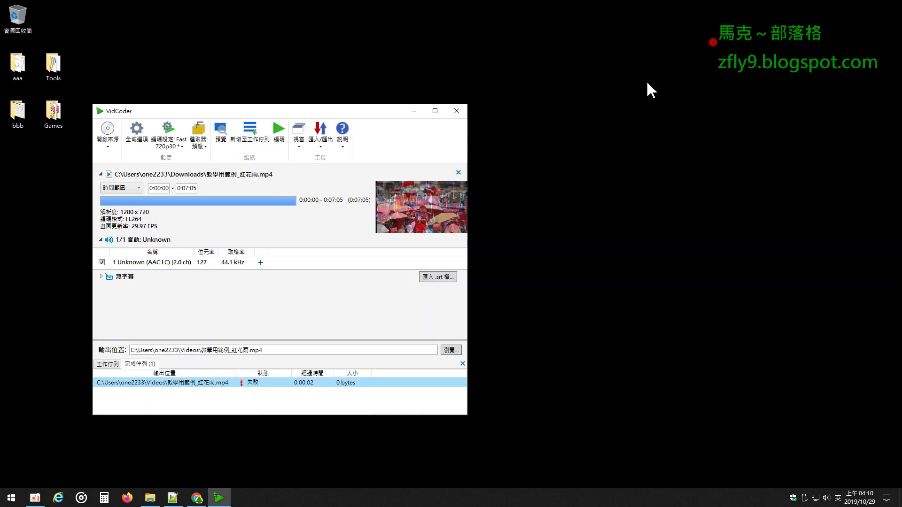
Switch to the NVIDIA Control Panel from the Windows Control Panel and open its system information to check the graphics driver version.
{"action": "left_click", "coordinate": [414, 112]}
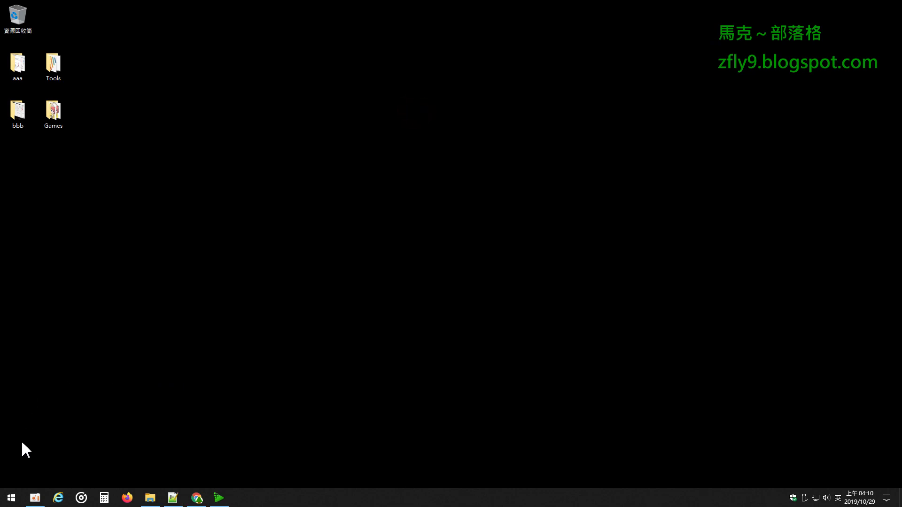
{"action": "left_click", "coordinate": [9, 497]}
{"action": "left_click", "coordinate": [385, 322]}
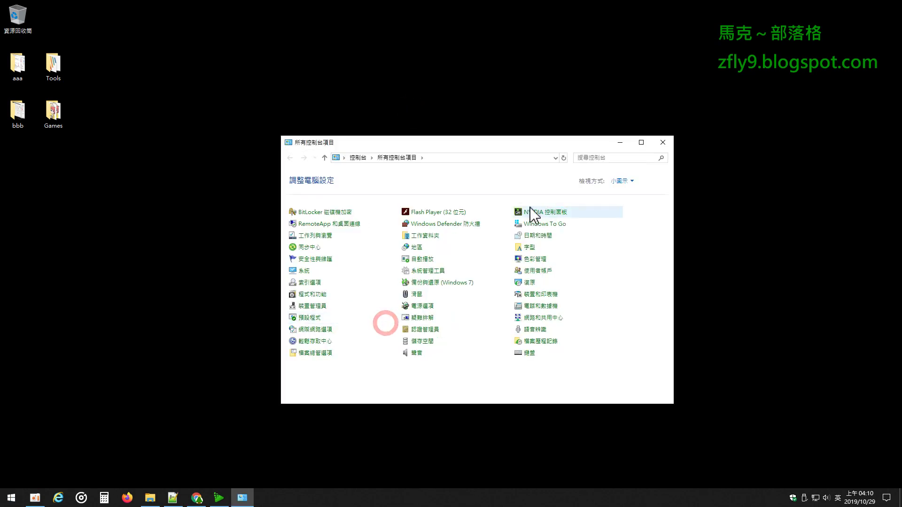
{"action": "left_click", "coordinate": [562, 212]}
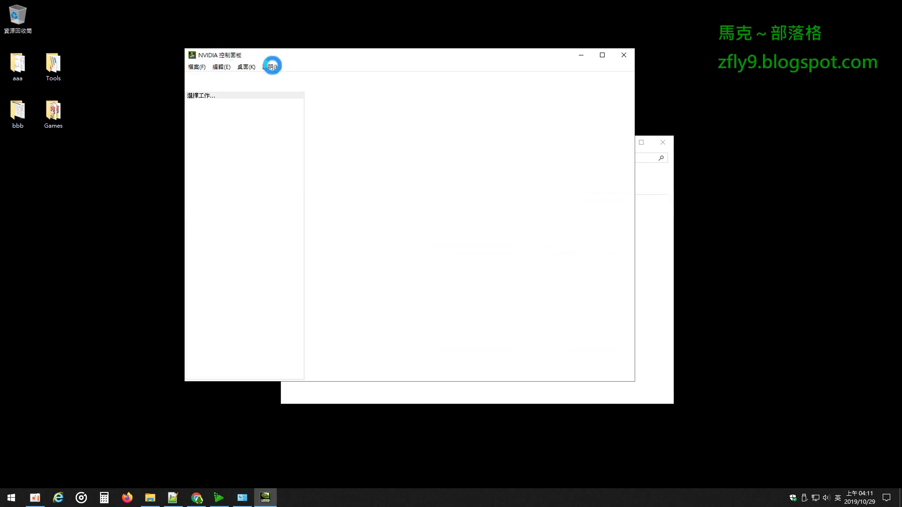
{"action": "left_click", "coordinate": [274, 67]}
{"action": "mouse_move", "coordinate": [305, 67]}
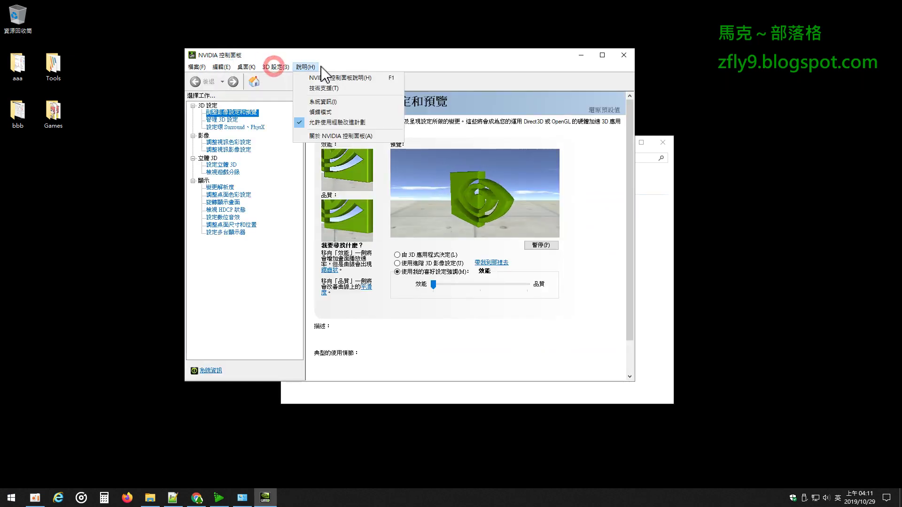
{"action": "left_click", "coordinate": [341, 103]}
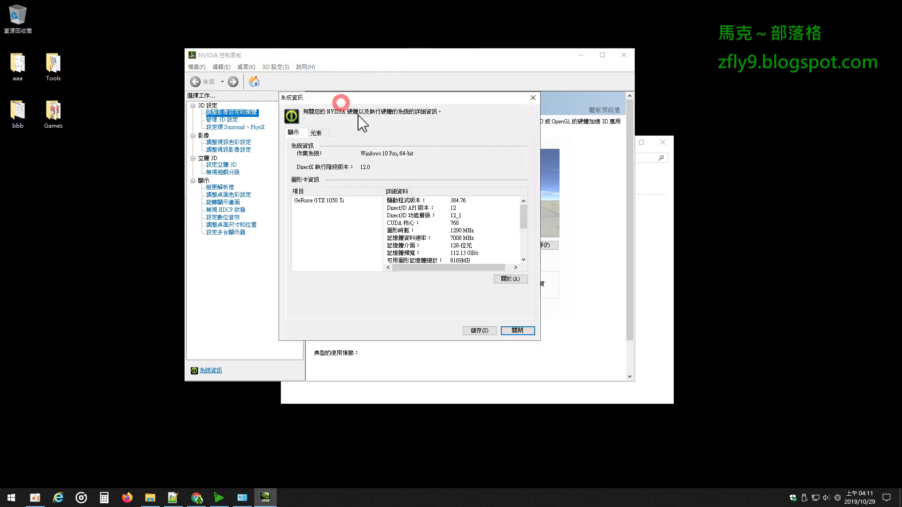